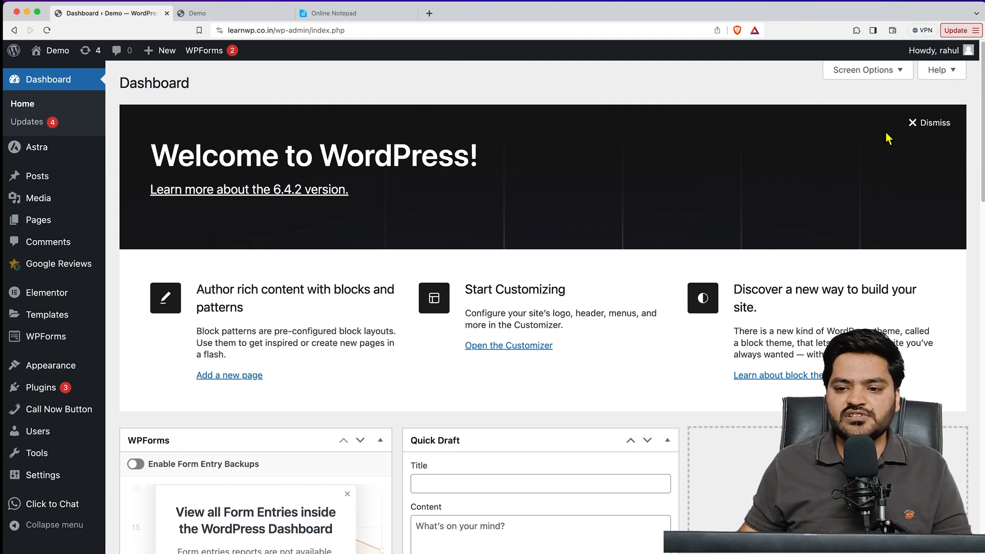
Step: Log out of the administrator account from the 'Howdy' menu in the admin bar
{"action": "mouse_move", "coordinate": [926, 66]}
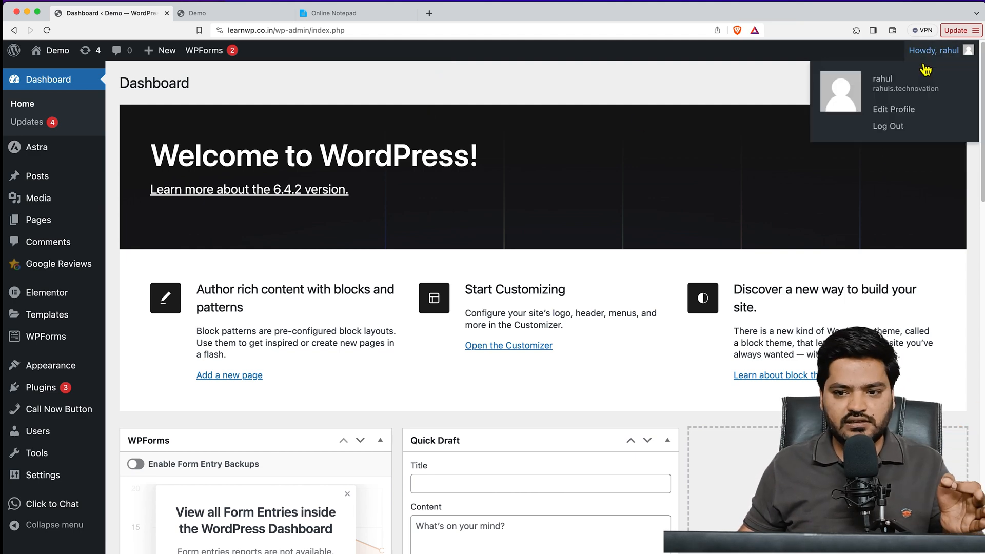
{"action": "left_click", "coordinate": [894, 130]}
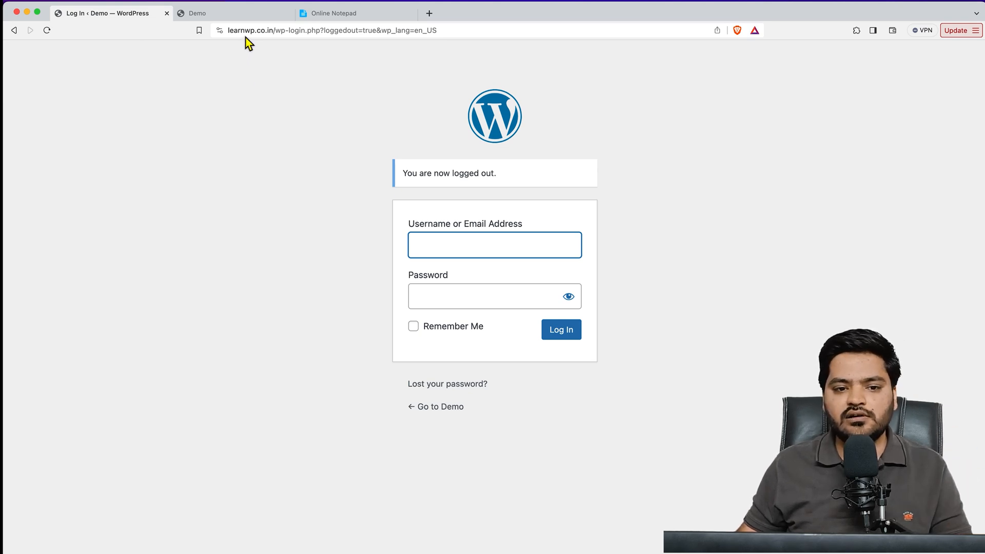
{"action": "left_click", "coordinate": [277, 31]}
{"action": "left_click", "coordinate": [299, 31]}
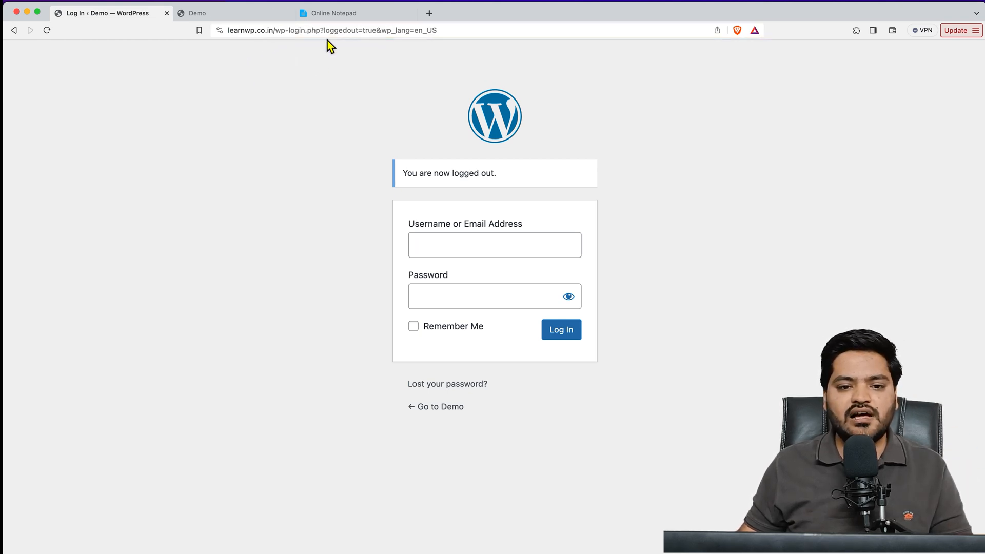
{"action": "left_click", "coordinate": [286, 32]}
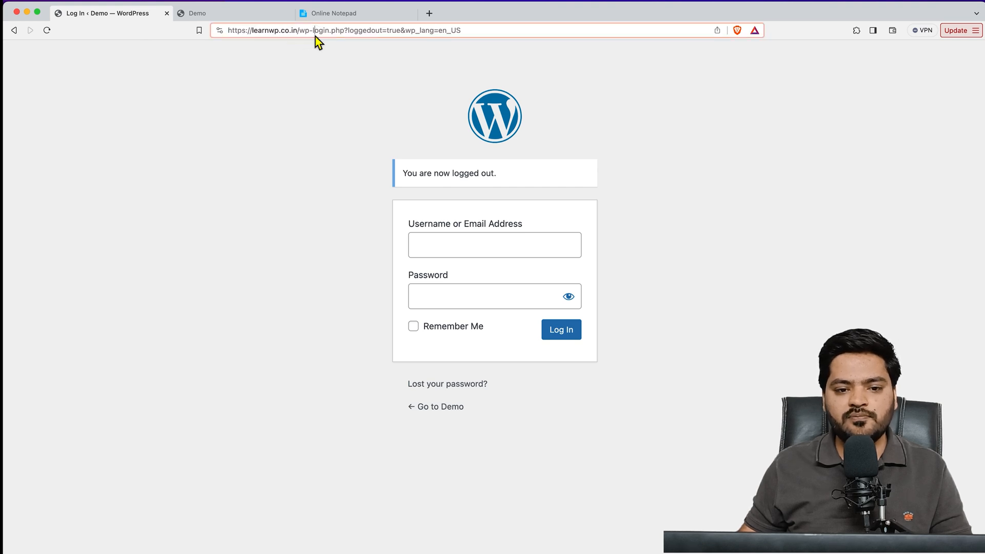
{"action": "left_click_drag", "start_coordinate": [300, 32], "coordinate": [494, 32]}
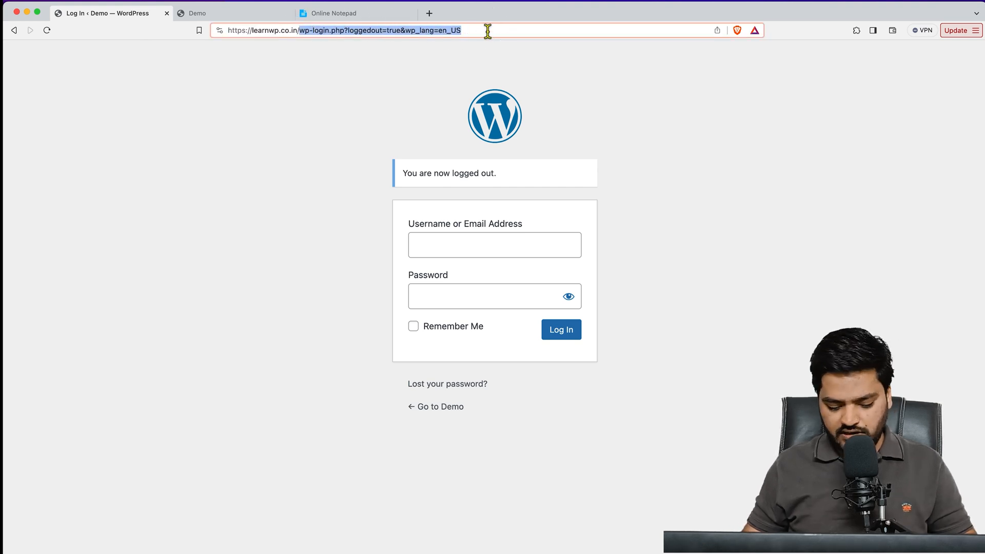
{"action": "type", "text": "wp-admin%2F&reauth"}
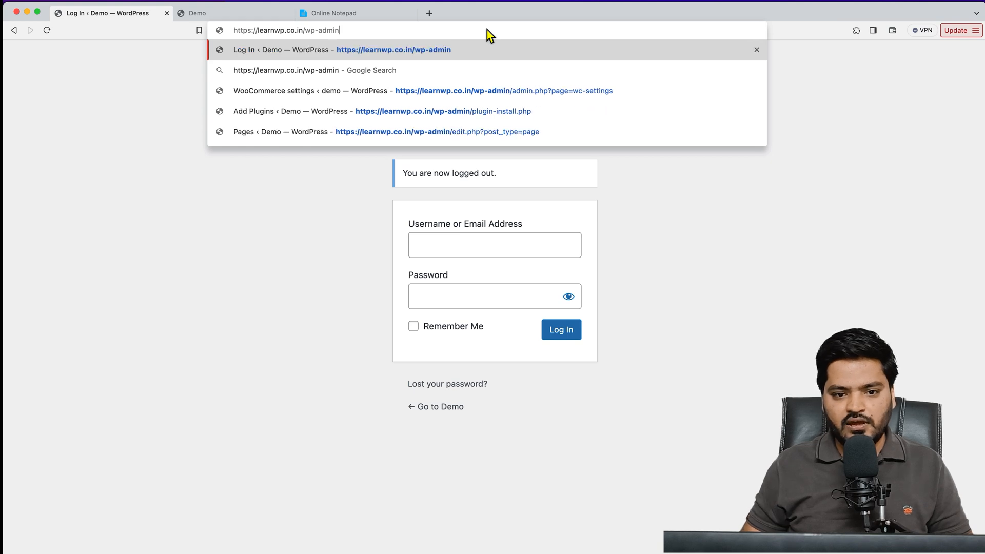
{"action": "key", "text": "Return"}
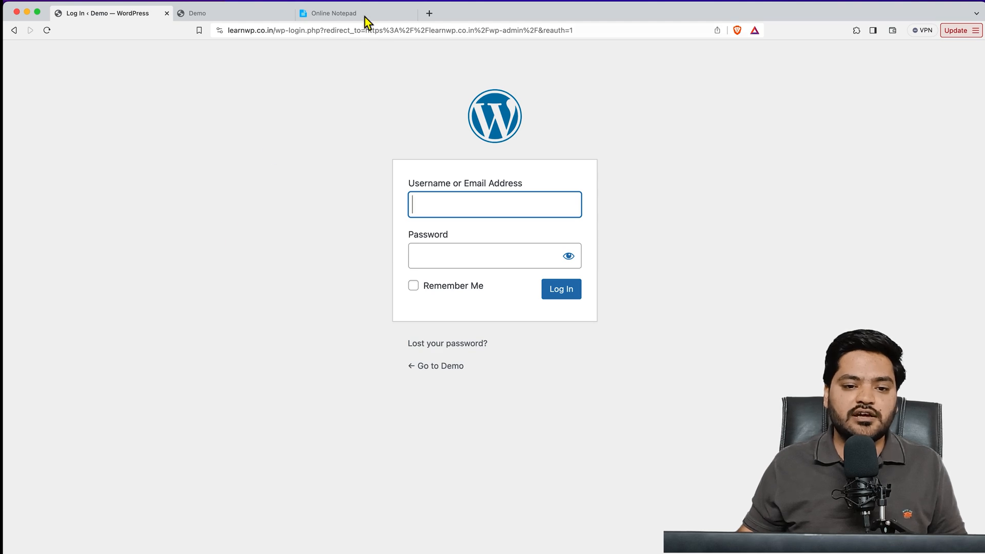
Step: Sign in with the saved administrator username and password
{"action": "key", "text": "super+v"}
{"action": "left_click", "coordinate": [479, 263]}
{"action": "key", "text": "super+v"}
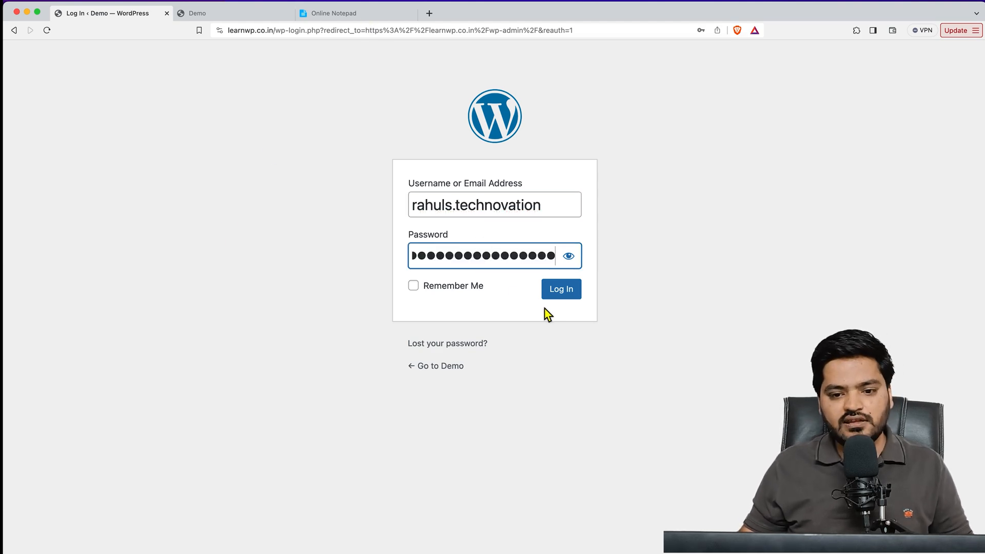
{"action": "left_click", "coordinate": [563, 295]}
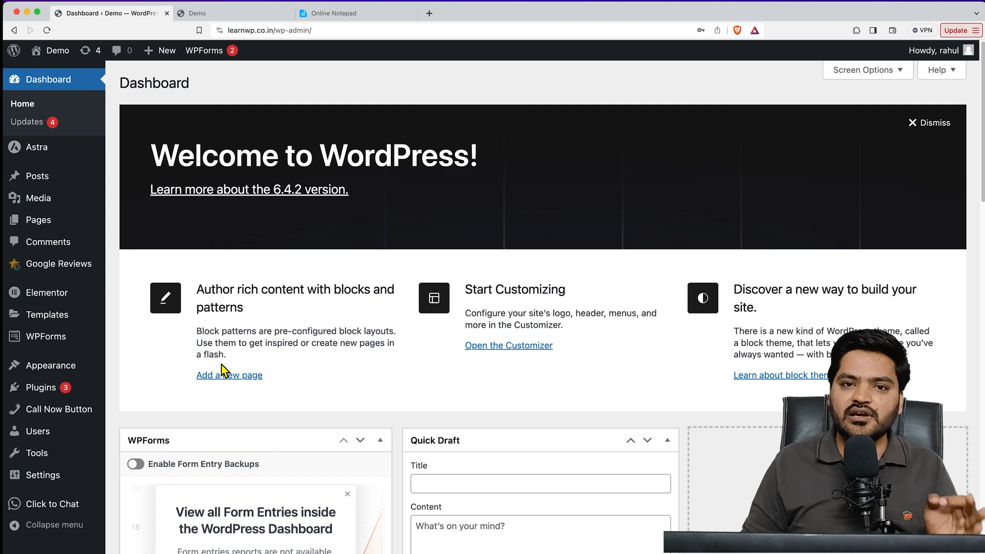
Step: Search new plugins for '2fa' and install WP 2FA – Two-factor authentication
{"action": "mouse_move", "coordinate": [20, 390]}
{"action": "left_click", "coordinate": [142, 408]}
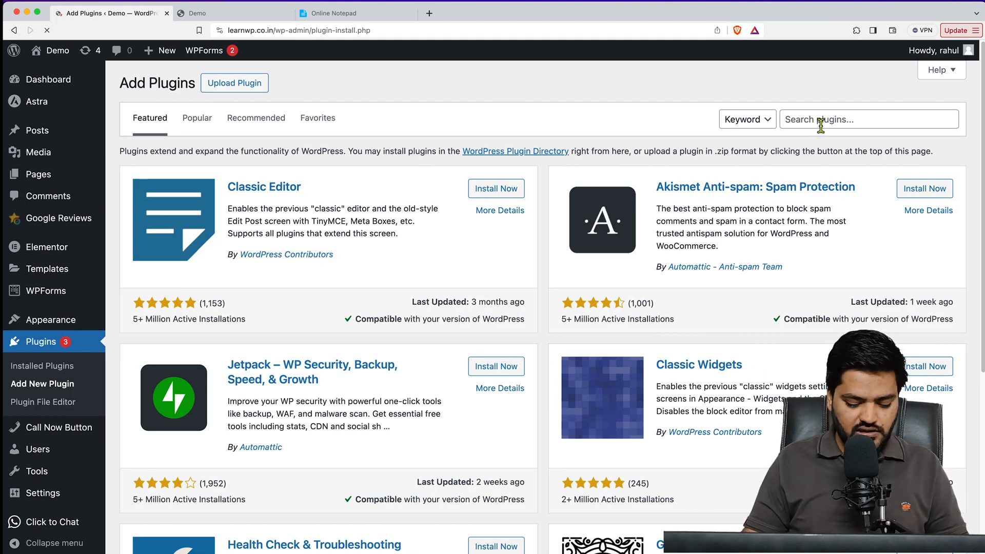
{"action": "left_click", "coordinate": [819, 122]}
{"action": "type", "text": "2fa"}
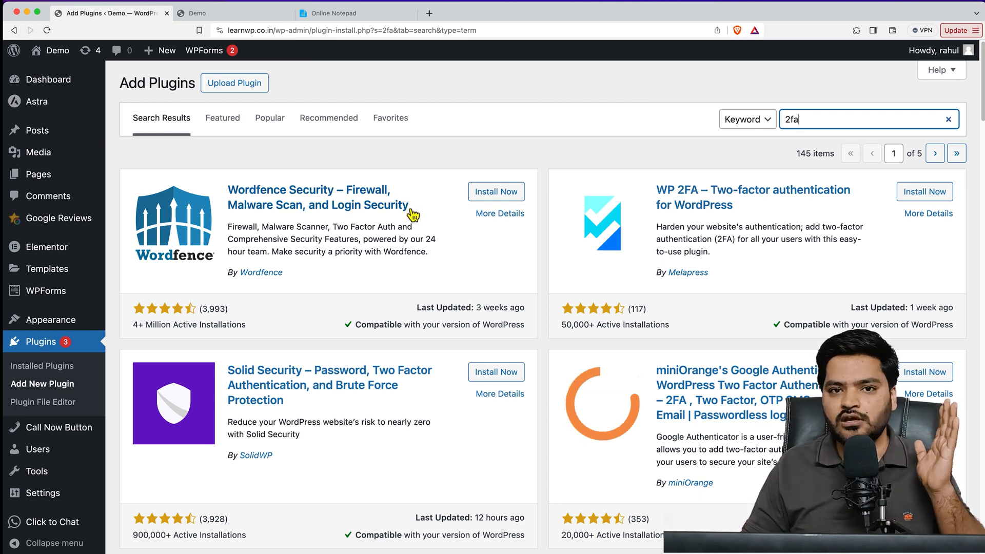
{"action": "left_click", "coordinate": [931, 198]}
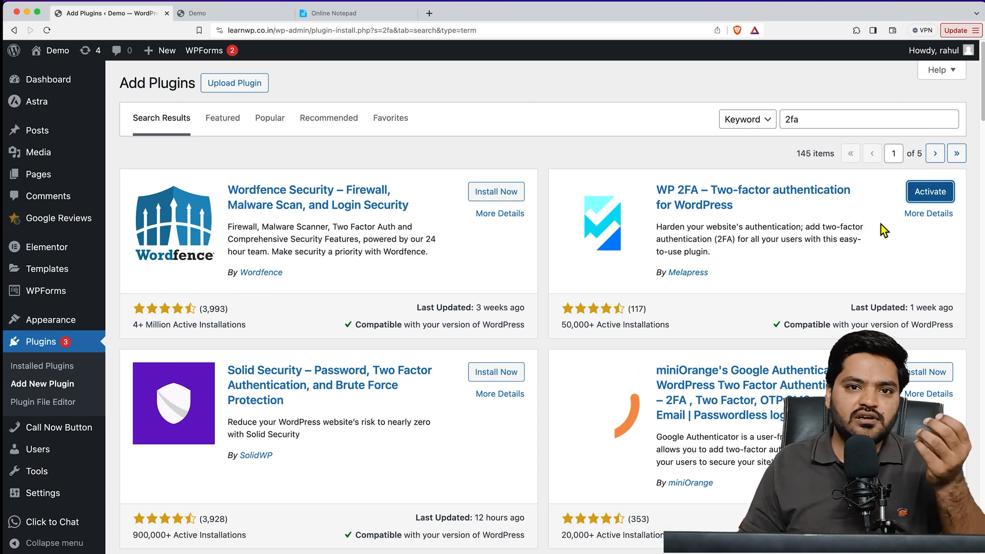
Step: Activate the newly installed WP 2FA plugin
{"action": "left_click", "coordinate": [923, 192]}
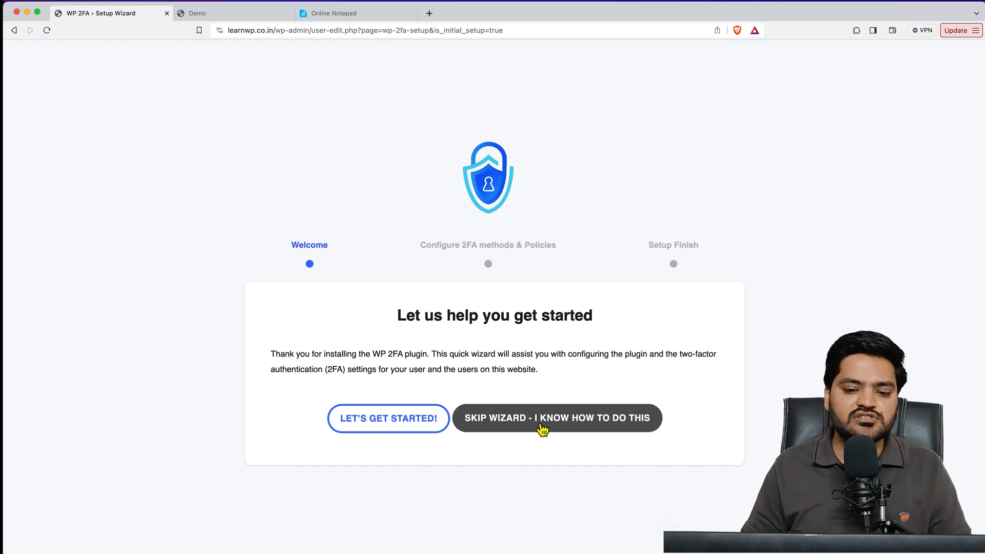
Step: Skip the WP 2FA setup wizard and close it, keeping the default settings
{"action": "left_click", "coordinate": [537, 424]}
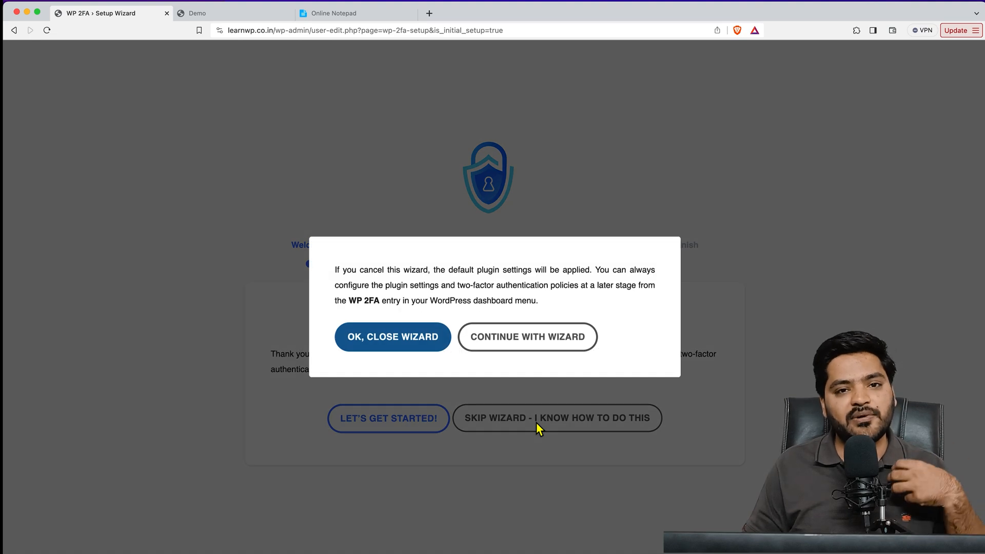
{"action": "left_click", "coordinate": [532, 348]}
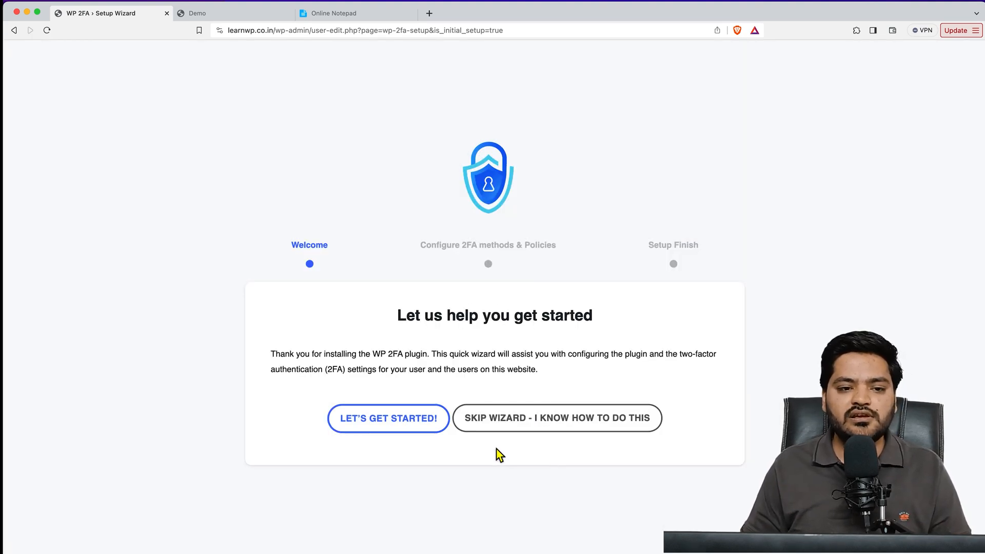
{"action": "left_click", "coordinate": [532, 424]}
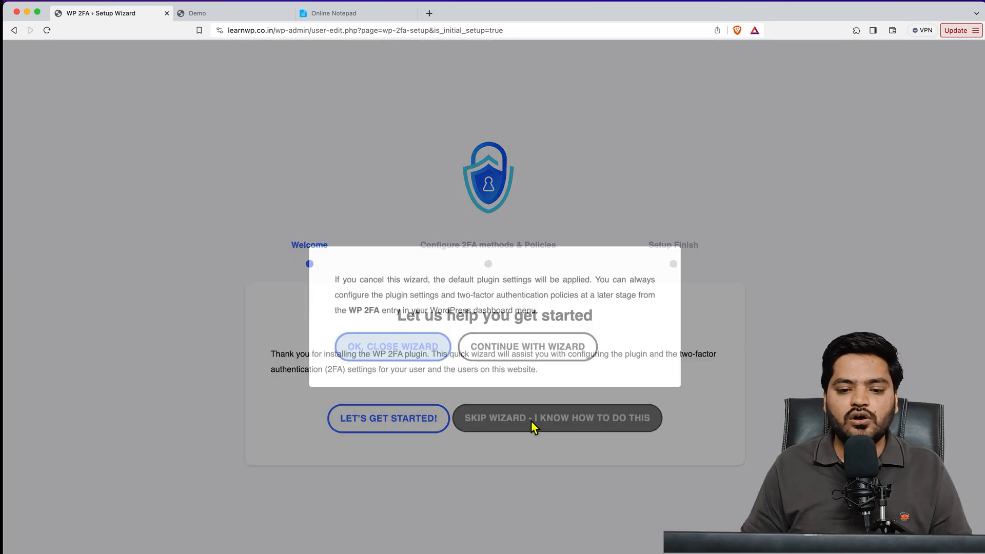
{"action": "left_click", "coordinate": [391, 343]}
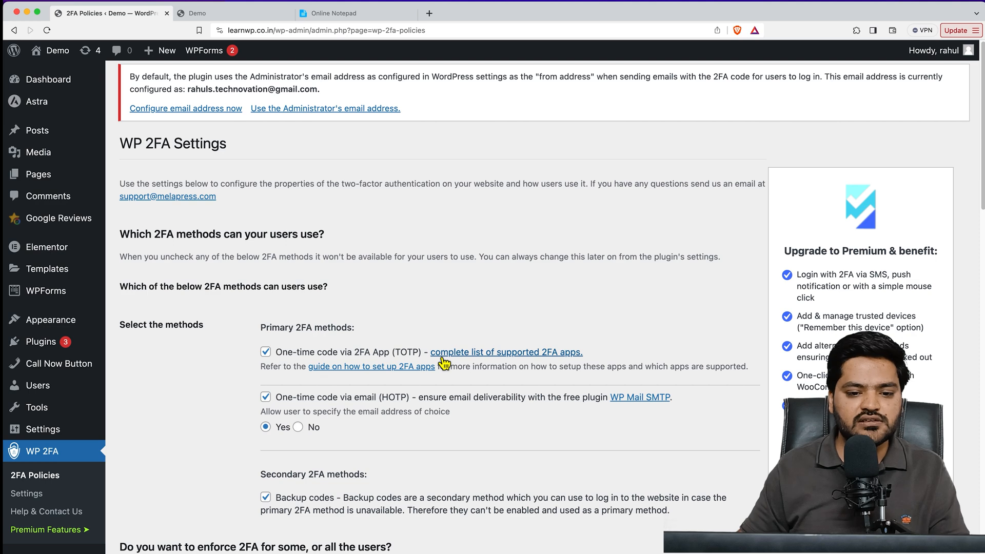
{"action": "scroll", "coordinate": [234, 298], "scroll_direction": "down", "scroll_amount": 3}
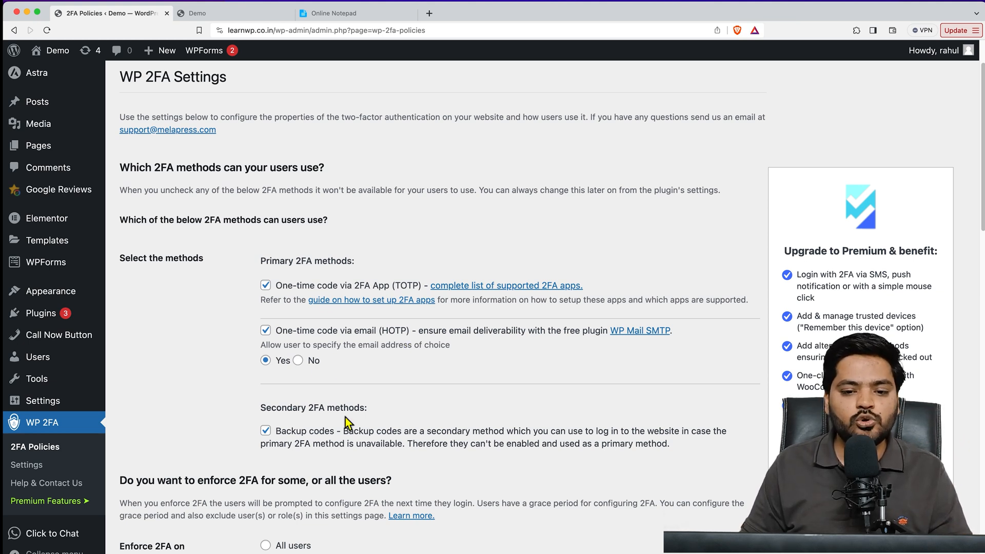
{"action": "scroll", "coordinate": [361, 381], "scroll_direction": "down", "scroll_amount": 5}
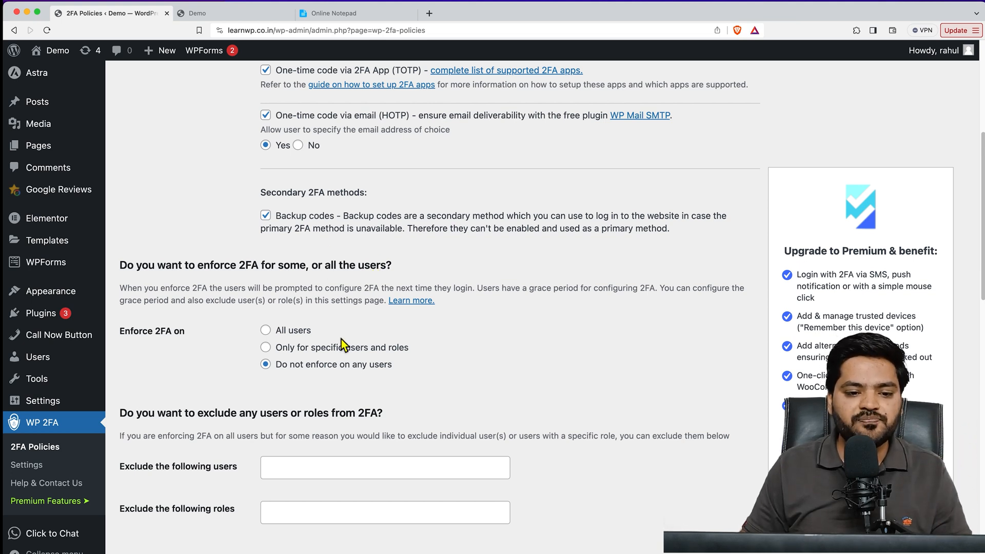
{"action": "left_click_drag", "start_coordinate": [129, 268], "coordinate": [406, 276]}
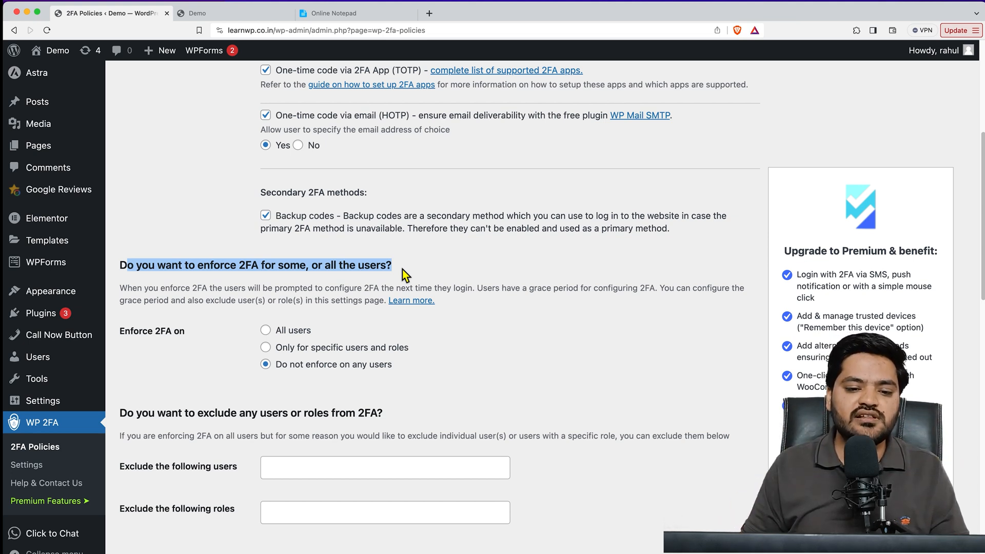
Step: Enforce 2FA on all users and require them to configure it straight away
{"action": "left_click", "coordinate": [266, 331]}
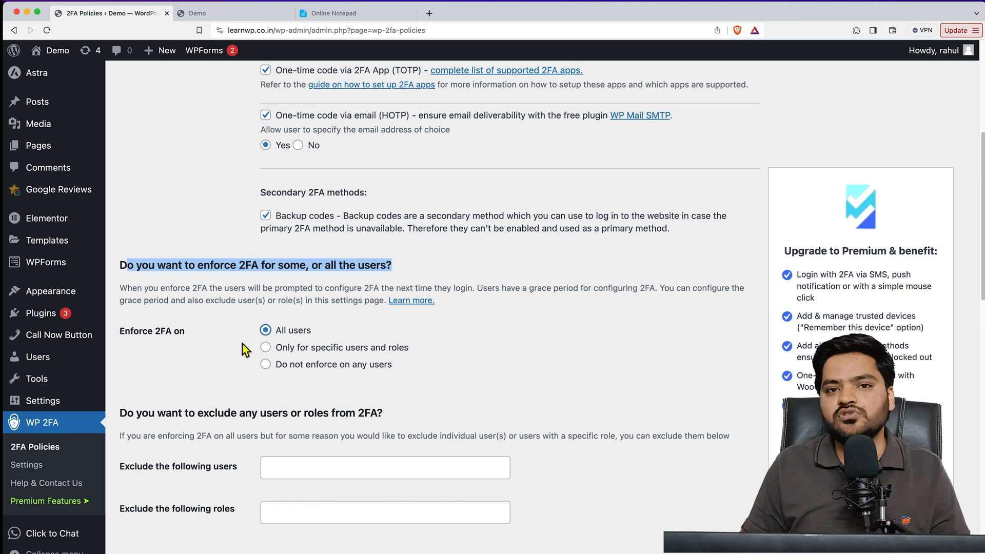
{"action": "scroll", "coordinate": [245, 351], "scroll_direction": "down", "scroll_amount": 5}
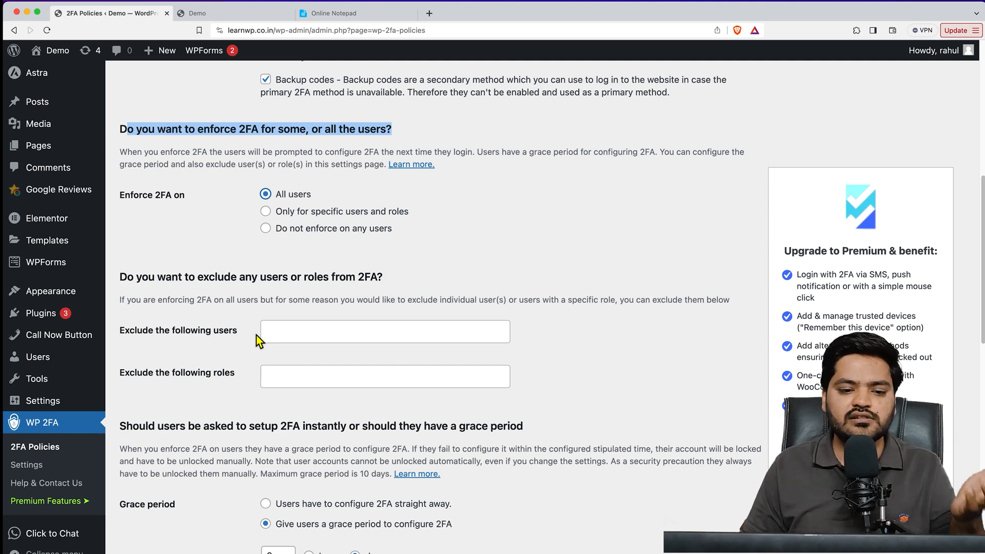
{"action": "scroll", "coordinate": [259, 339], "scroll_direction": "down", "scroll_amount": 5}
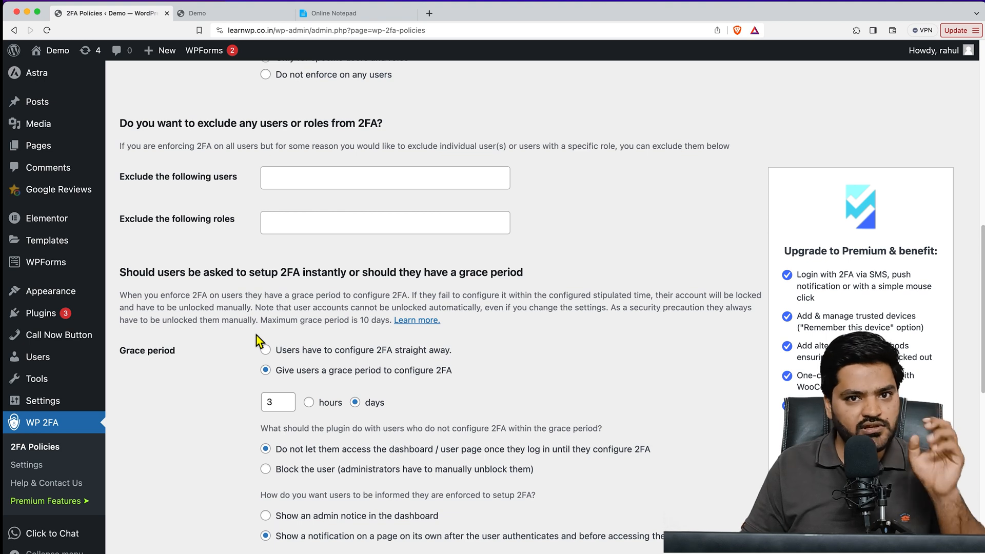
{"action": "scroll", "coordinate": [249, 365], "scroll_direction": "down", "scroll_amount": 1}
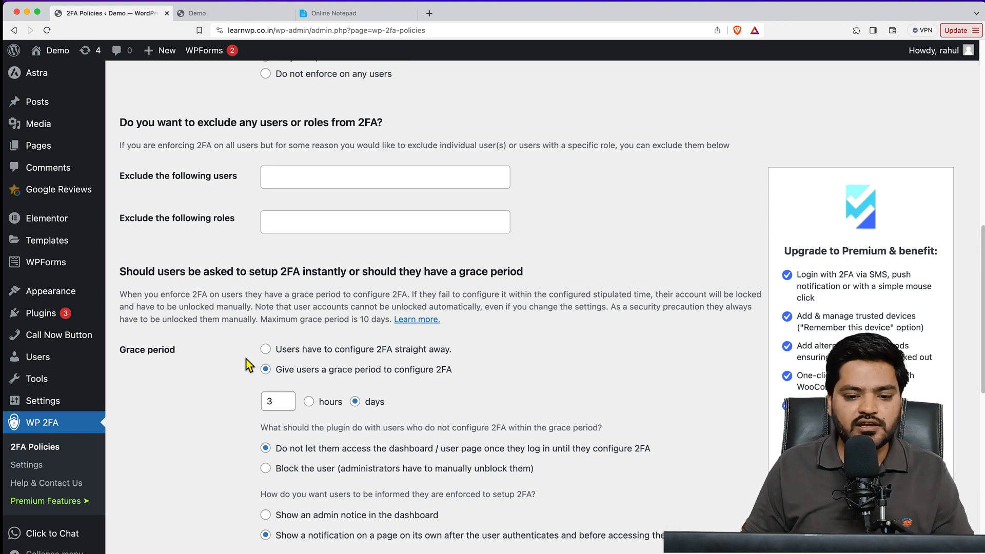
{"action": "scroll", "coordinate": [249, 365], "scroll_direction": "down", "scroll_amount": 2}
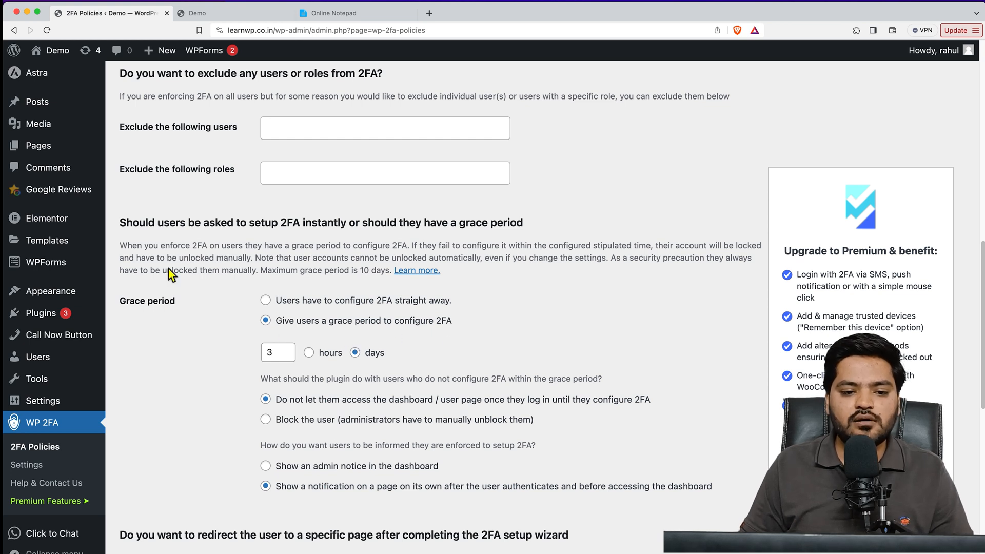
{"action": "left_click", "coordinate": [141, 246]}
{"action": "left_click_drag", "start_coordinate": [141, 247], "coordinate": [221, 246]}
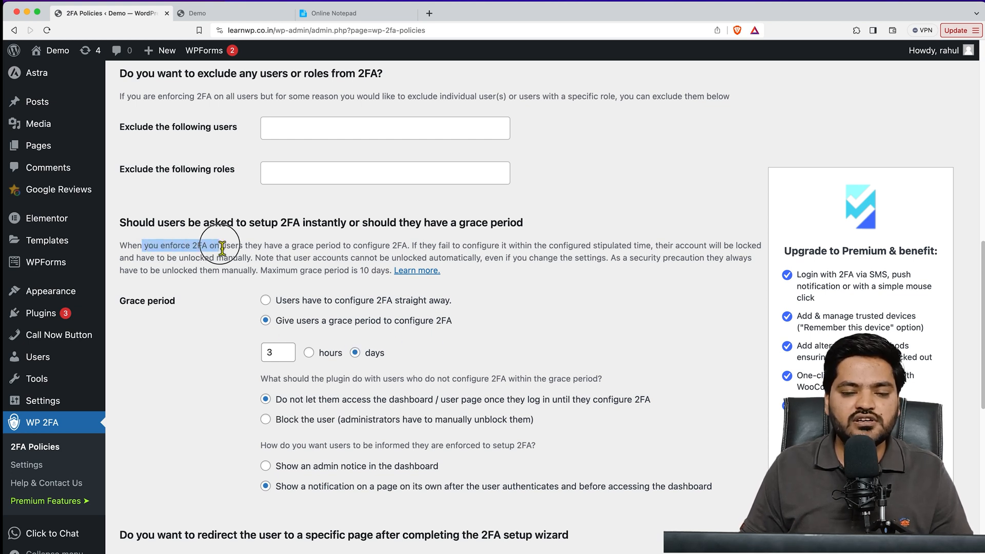
{"action": "left_click", "coordinate": [222, 246]}
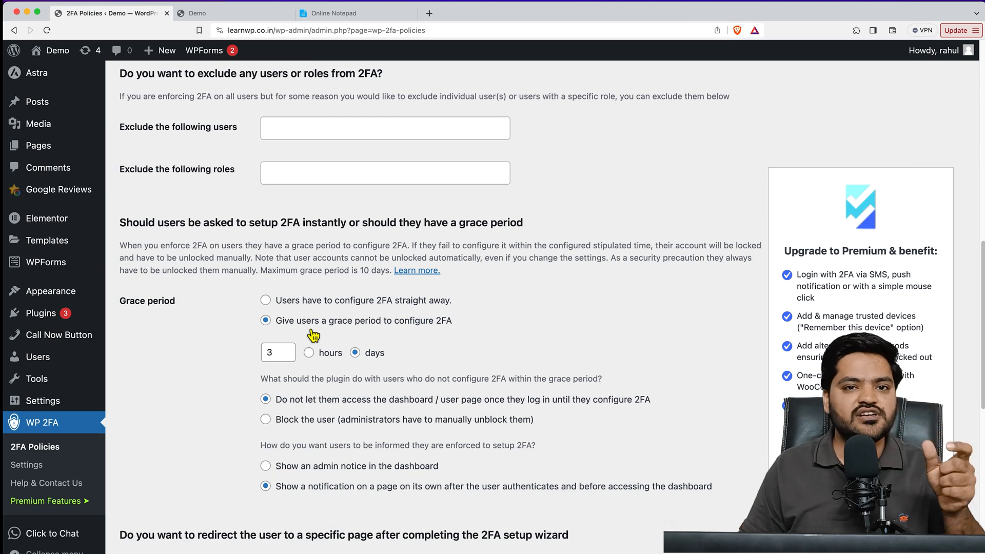
{"action": "left_click", "coordinate": [303, 300]}
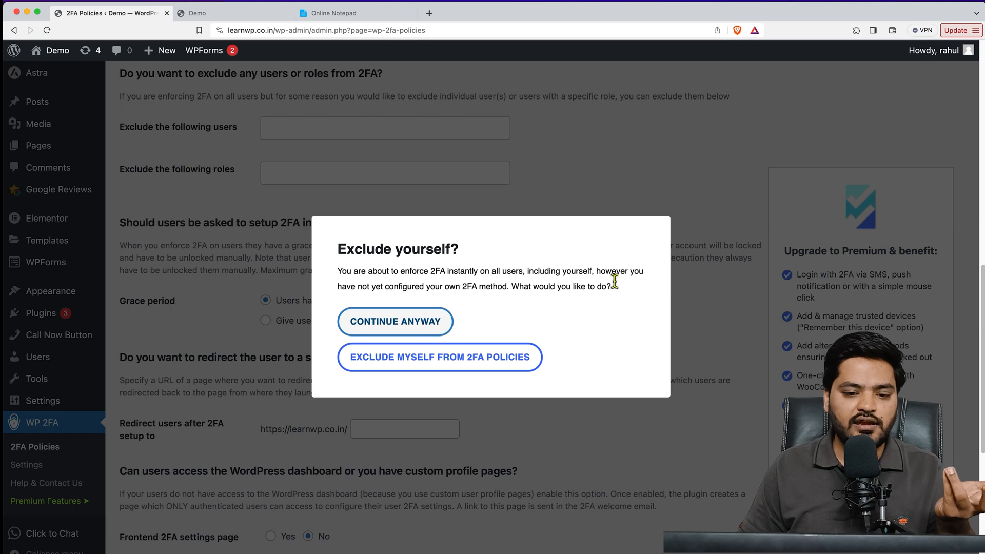
Step: Keep 2FA enforced on yourself too, then review the remaining redirect and dashboard options
{"action": "left_click", "coordinate": [392, 328]}
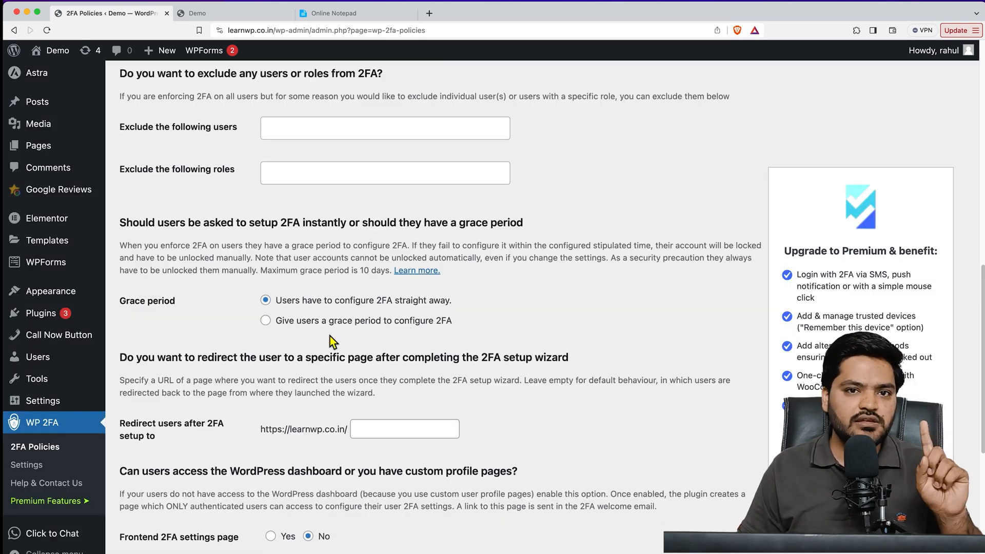
{"action": "scroll", "coordinate": [330, 337], "scroll_direction": "down", "scroll_amount": 4}
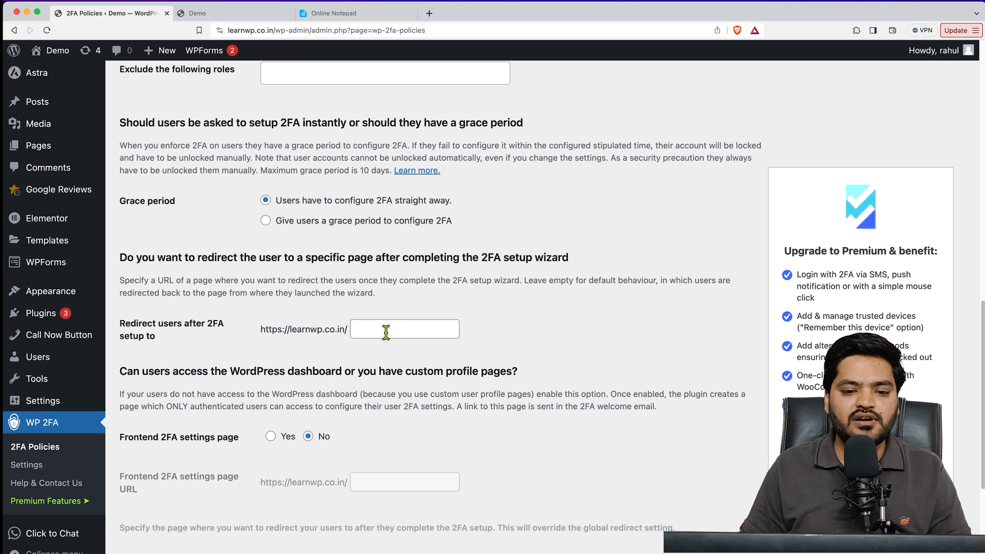
{"action": "left_click_drag", "start_coordinate": [135, 256], "coordinate": [345, 257]}
{"action": "scroll", "coordinate": [290, 334], "scroll_direction": "down", "scroll_amount": 3}
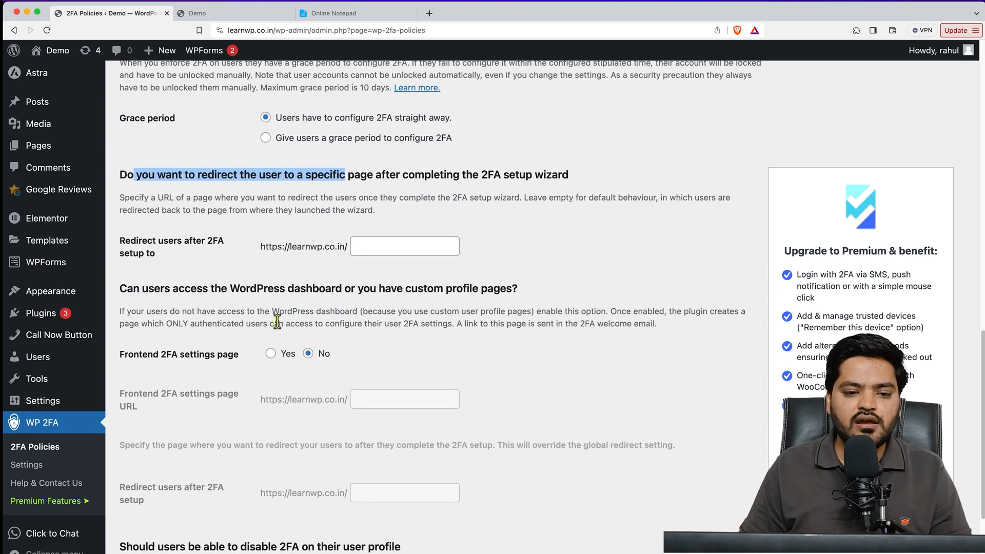
{"action": "left_click_drag", "start_coordinate": [140, 290], "coordinate": [478, 292]}
Step: Save the WP 2FA policy settings and go to your own user profile
{"action": "left_click", "coordinate": [357, 294]}
{"action": "left_click", "coordinate": [365, 388]}
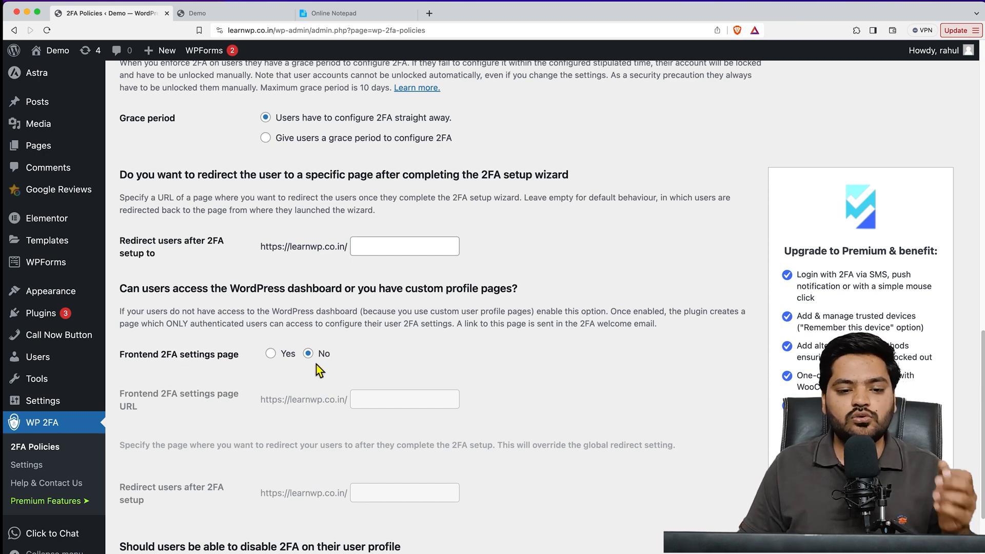
{"action": "scroll", "coordinate": [315, 364], "scroll_direction": "down", "scroll_amount": 3}
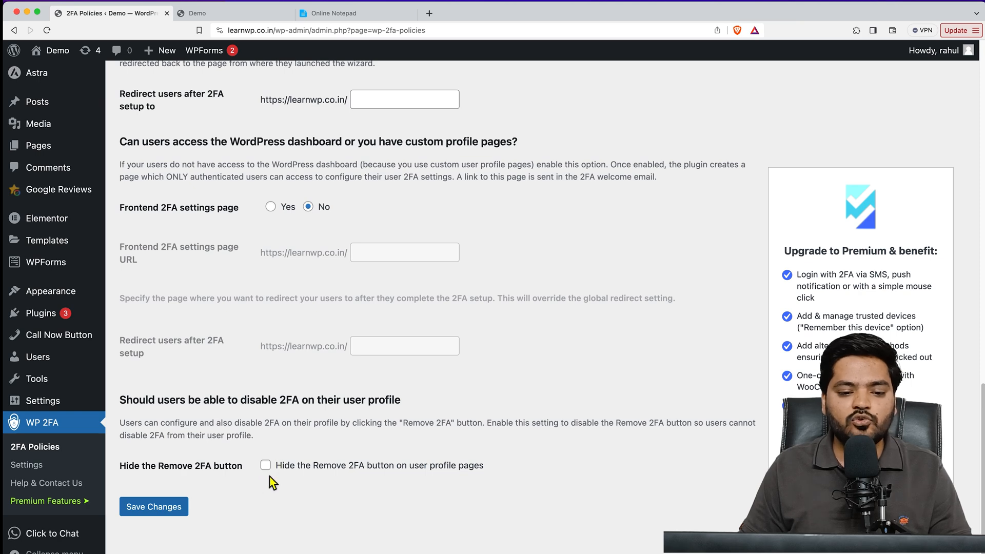
{"action": "left_click", "coordinate": [158, 506]}
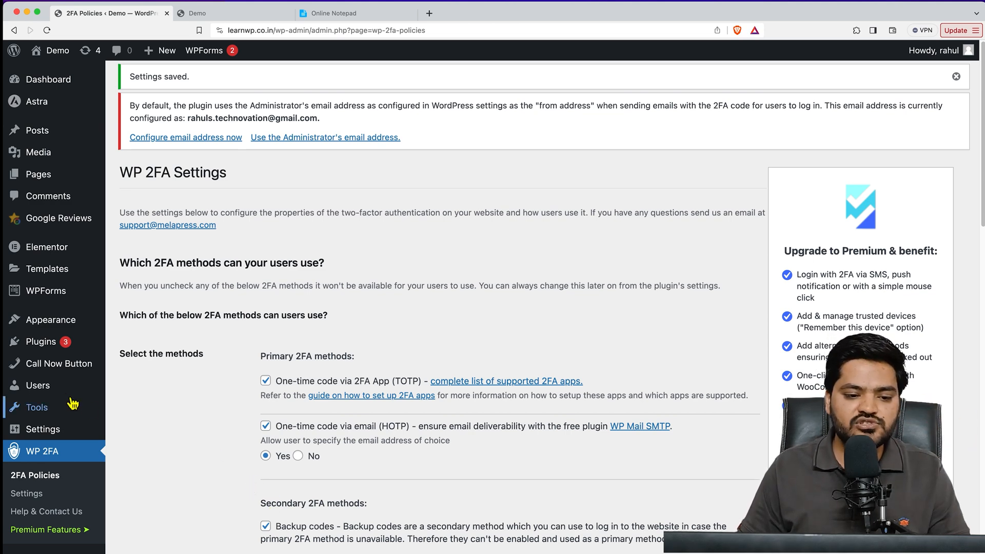
{"action": "mouse_move", "coordinate": [60, 395]}
{"action": "left_click", "coordinate": [208, 433]}
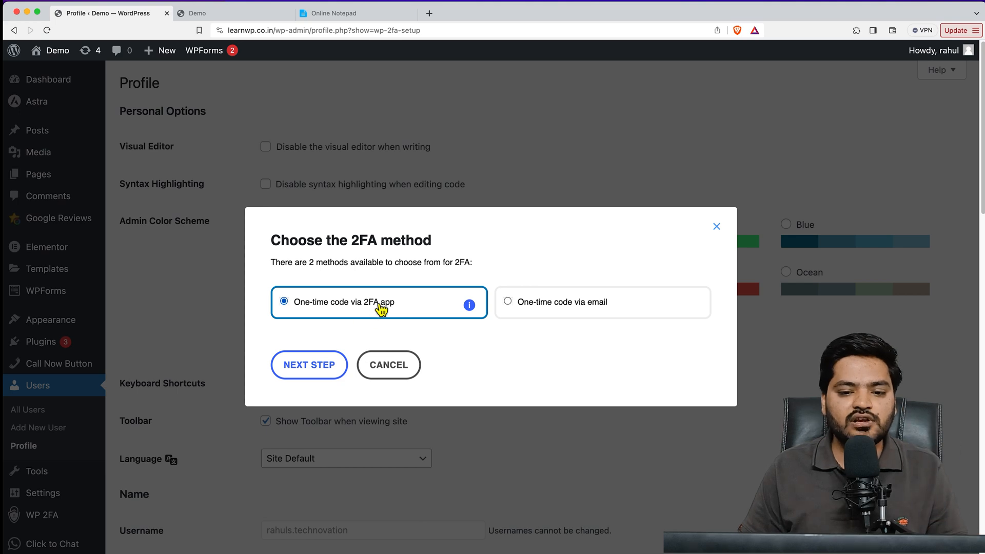
Step: Pick 'One-time code via 2FA app' instead of email codes as your 2FA method
{"action": "left_click_drag", "start_coordinate": [290, 240], "coordinate": [415, 240]}
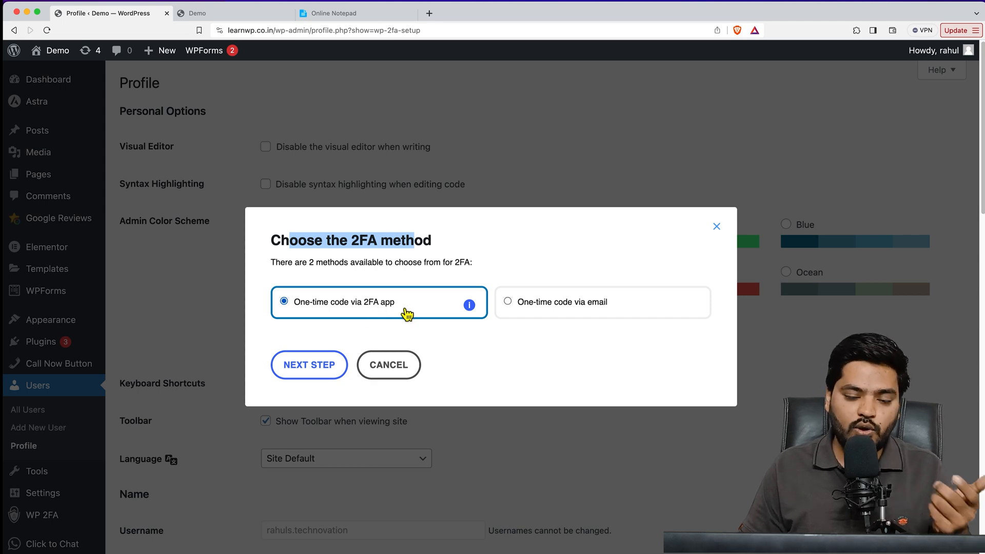
{"action": "left_click", "coordinate": [556, 315]}
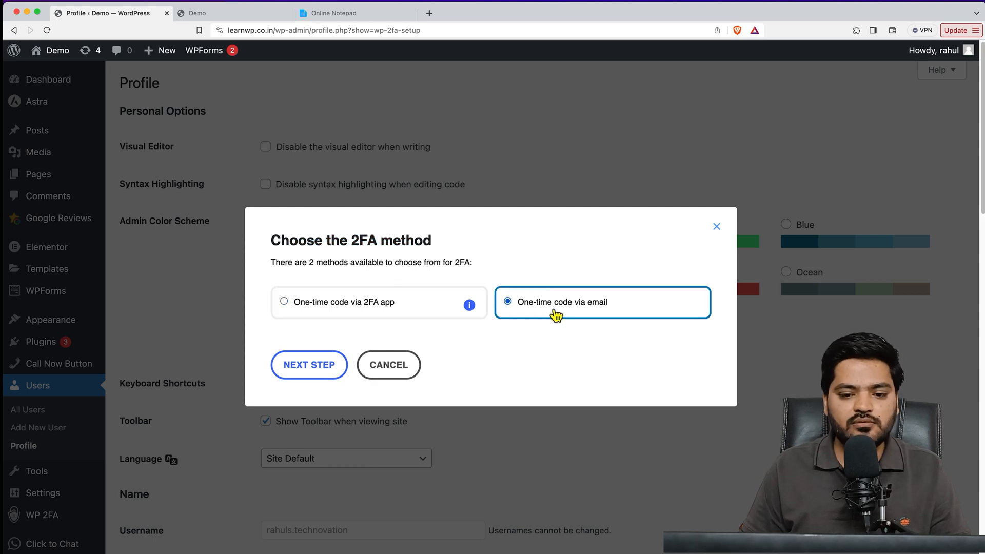
{"action": "left_click", "coordinate": [390, 315]}
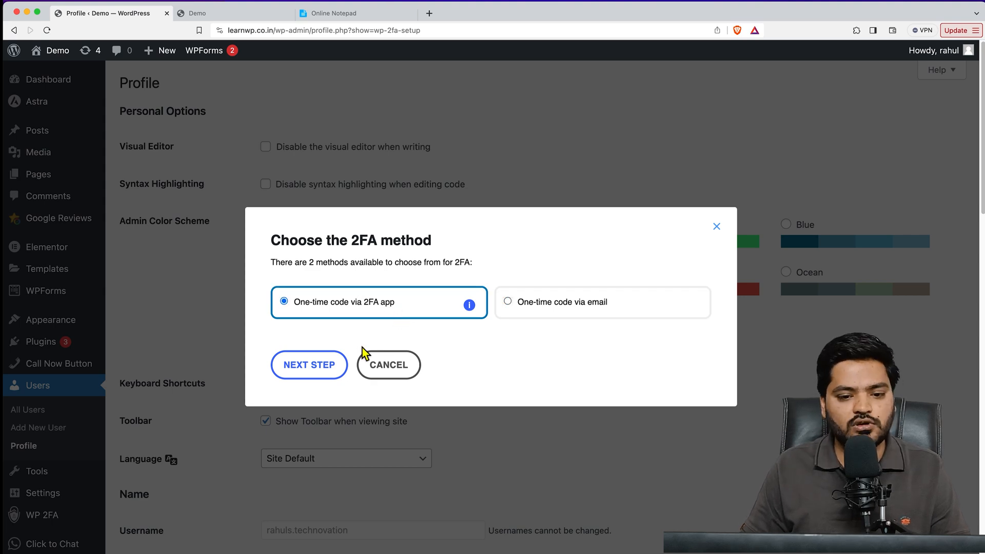
Step: Show the TOTP QR code, link the authenticator app, and continue to code entry
{"action": "left_click", "coordinate": [318, 370]}
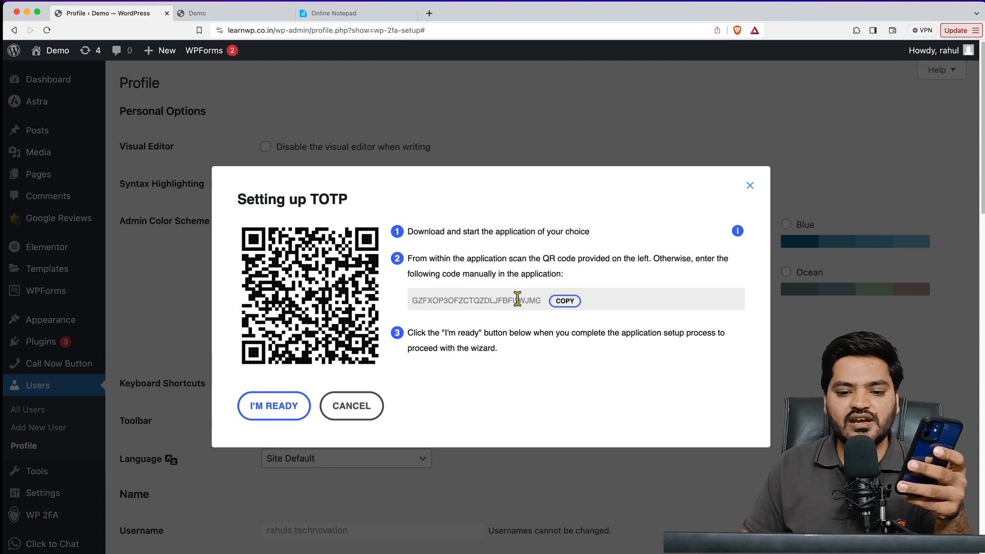
{"action": "left_click", "coordinate": [288, 415]}
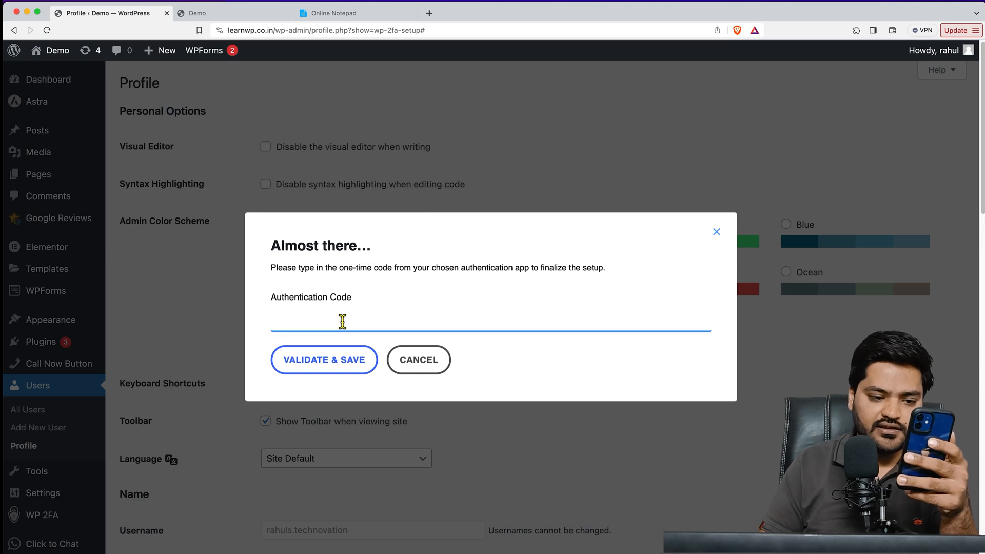
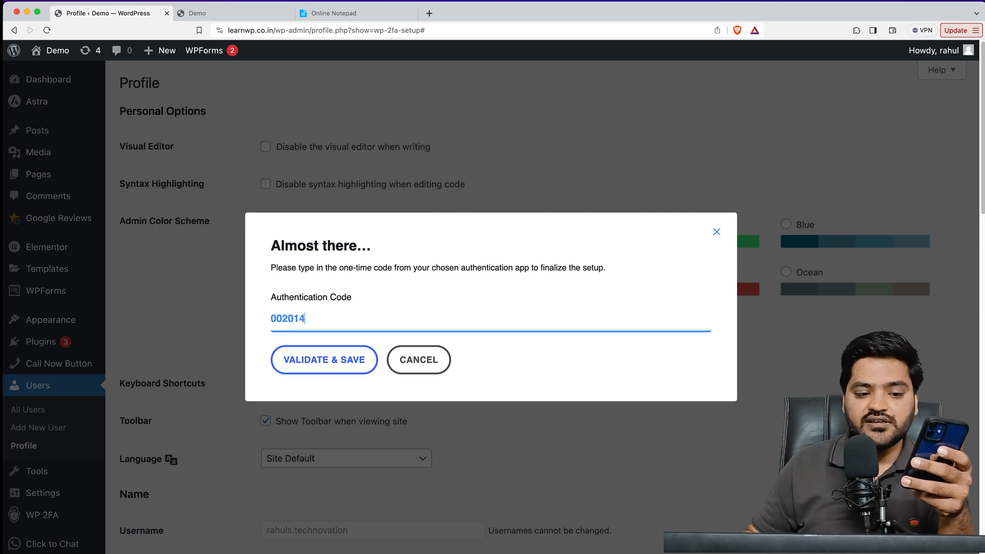
Step: Submit the authenticator app's code for validation, re-entering it after it is rejected
{"action": "left_click", "coordinate": [334, 373]}
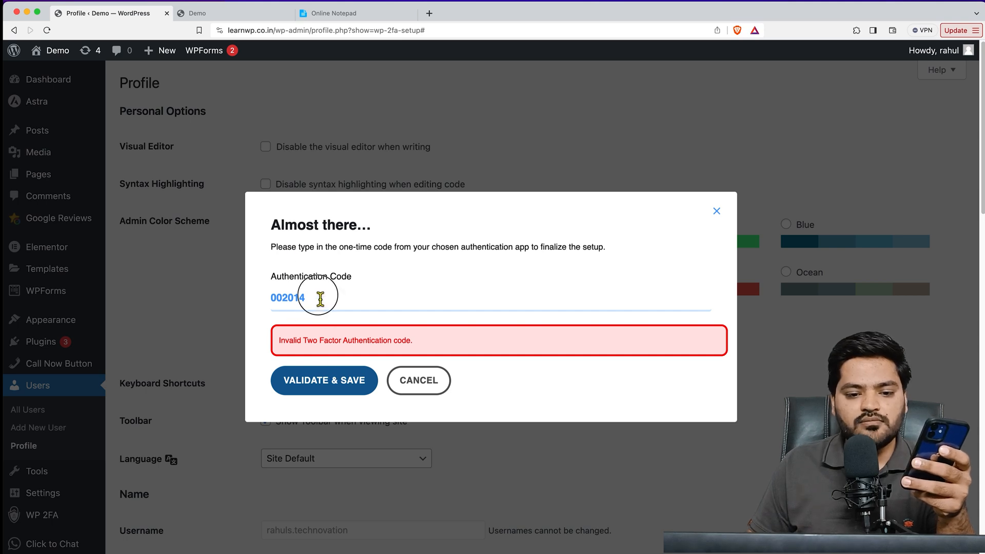
{"action": "left_click_drag", "start_coordinate": [318, 297], "coordinate": [253, 301]}
{"action": "key", "text": "BackSpace"}
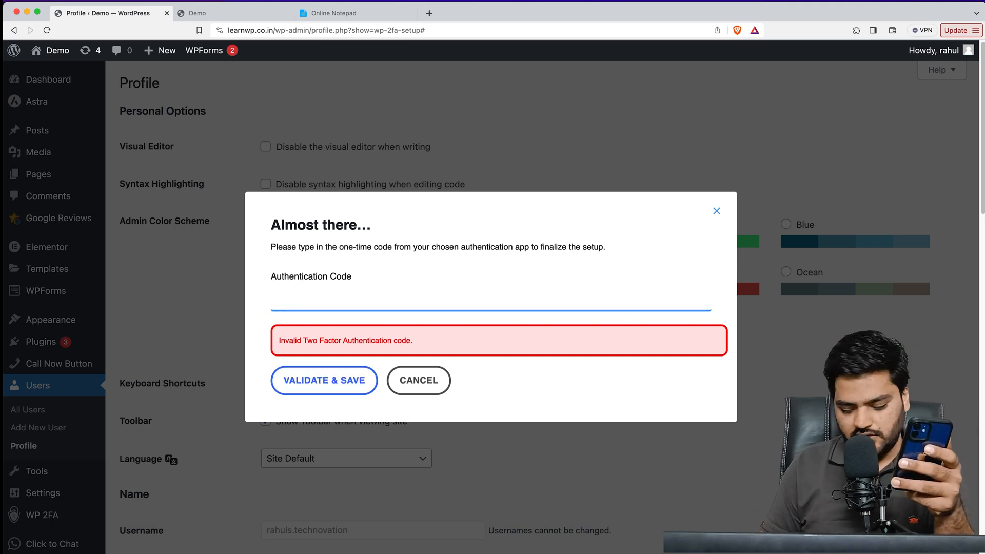
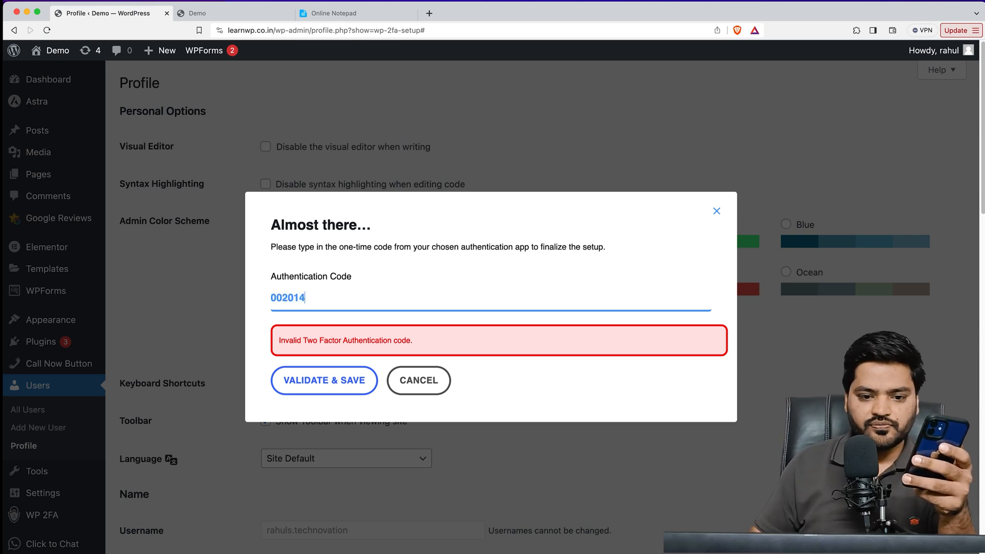
{"action": "left_click", "coordinate": [303, 390]}
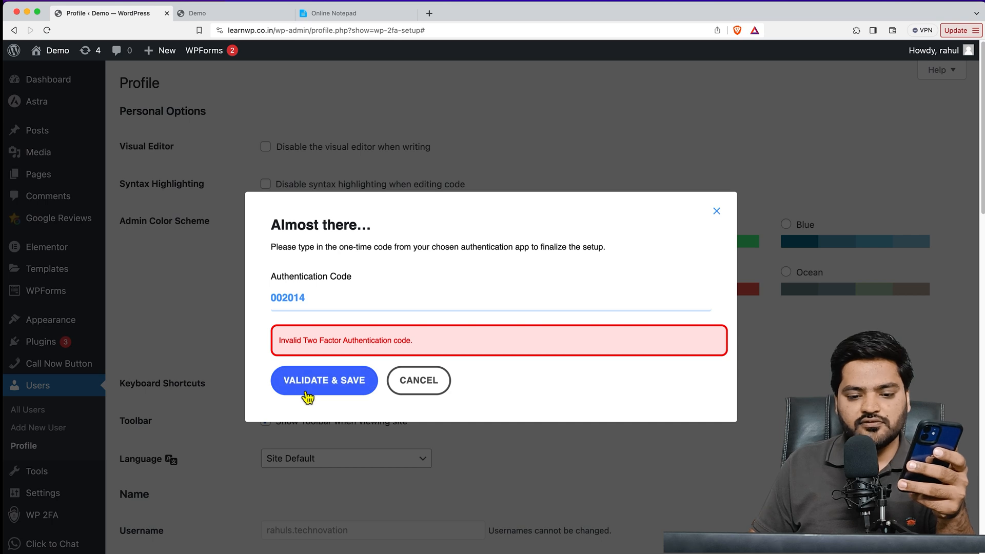
Step: Replace it with a fresh authenticator code and validate to enable two-factor authentication
{"action": "left_click", "coordinate": [324, 307]}
{"action": "key", "text": "BackSpace"}
{"action": "key", "text": "BackSpace"}
{"action": "key", "text": "BackSpace"}
{"action": "key", "text": "BackSpace"}
{"action": "key", "text": "BackSpace"}
{"action": "key", "text": "BackSpace"}
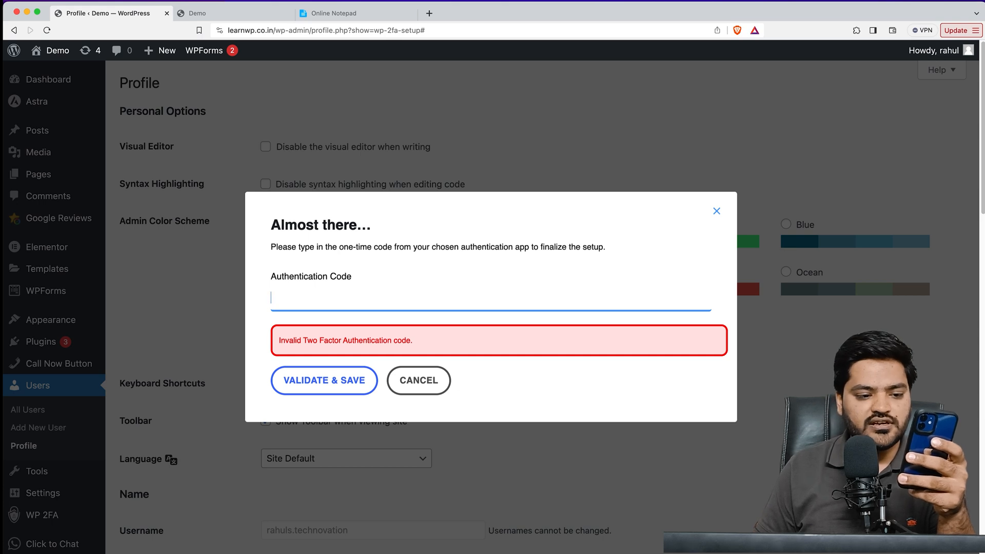
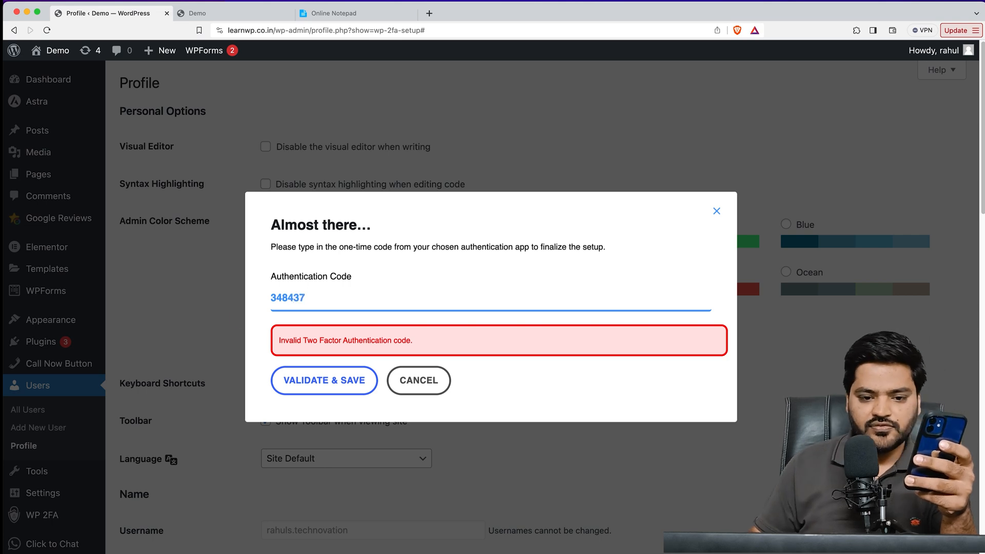
{"action": "left_click", "coordinate": [320, 379]}
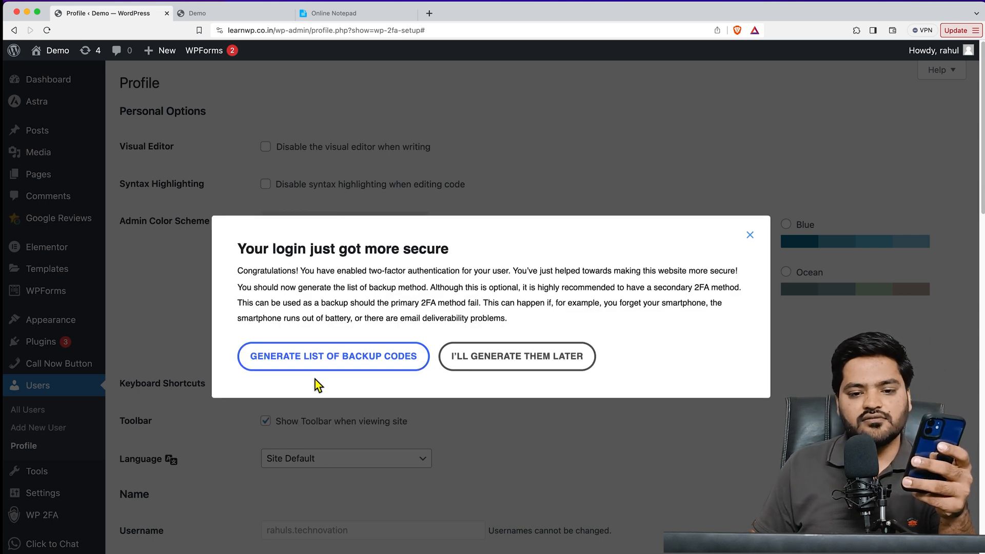
Step: Generate and copy the list of backup codes, then close the 2FA setup wizard
{"action": "left_click", "coordinate": [351, 367]}
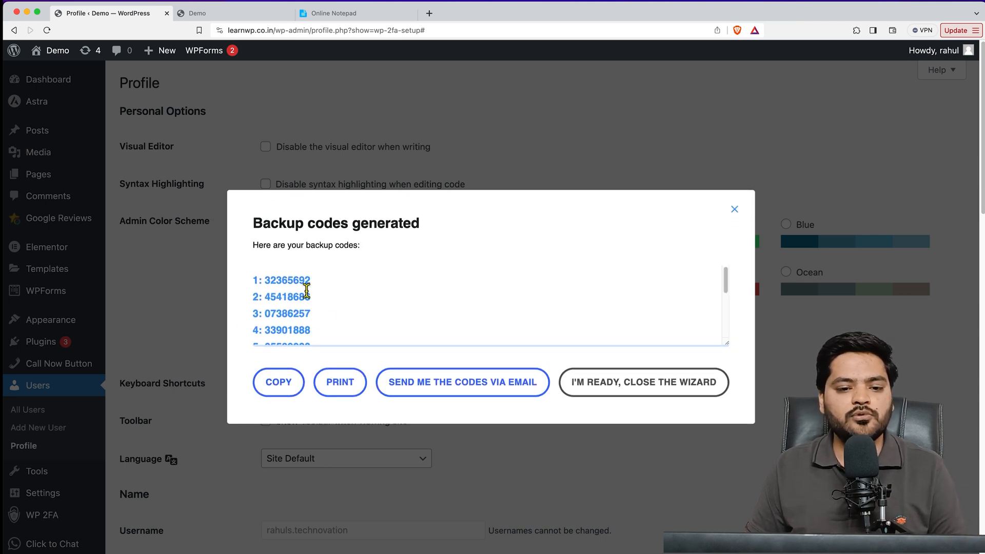
{"action": "scroll", "coordinate": [307, 291], "scroll_direction": "down", "scroll_amount": 3}
{"action": "scroll", "coordinate": [308, 303], "scroll_direction": "up", "scroll_amount": 3}
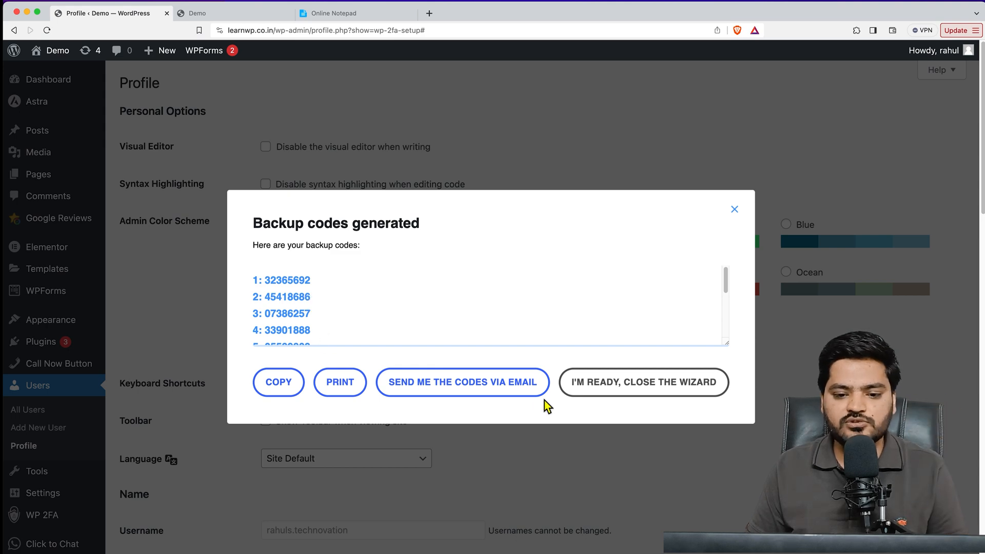
{"action": "left_click", "coordinate": [289, 389]}
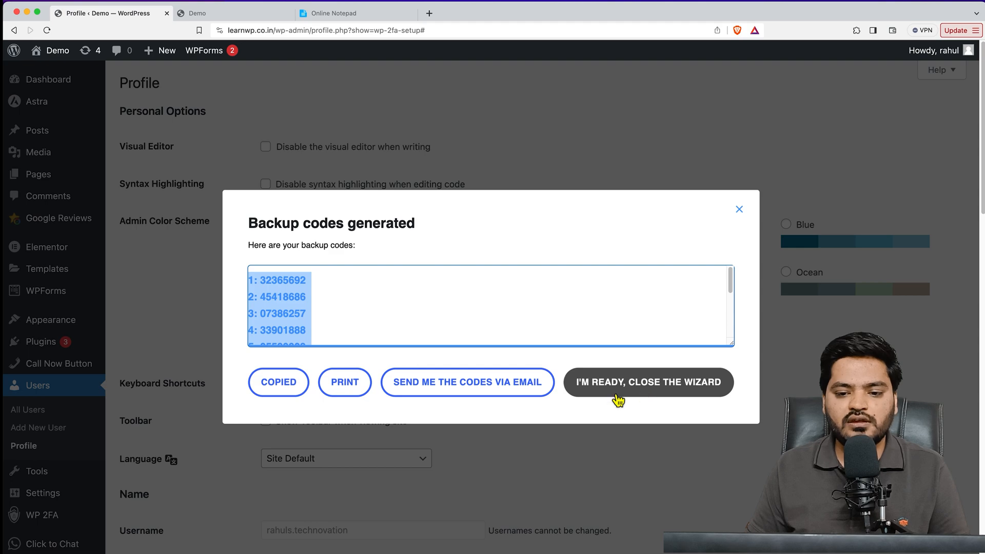
{"action": "left_click", "coordinate": [635, 394]}
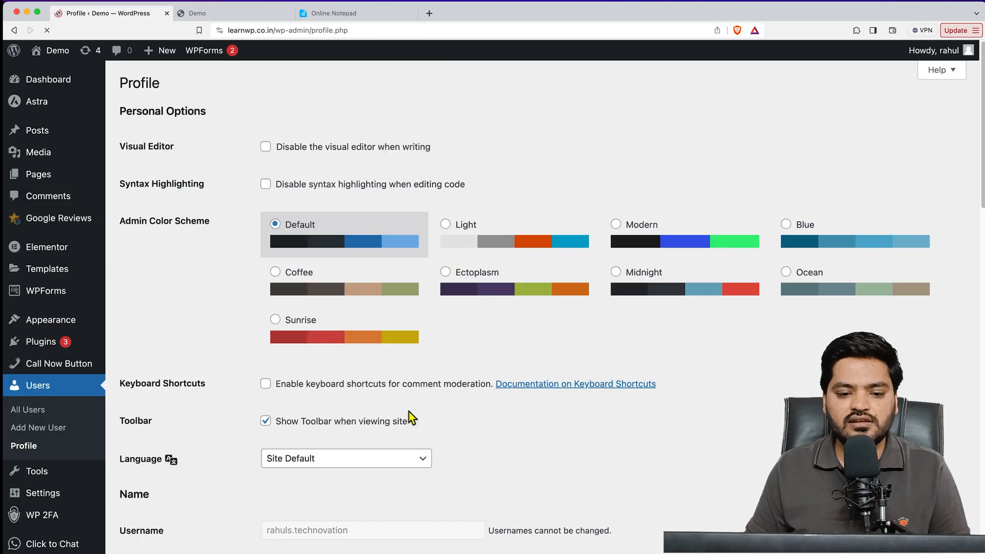
Step: Save the profile with Update Profile and log out of the admin account
{"action": "scroll", "coordinate": [412, 408], "scroll_direction": "down", "scroll_amount": 15}
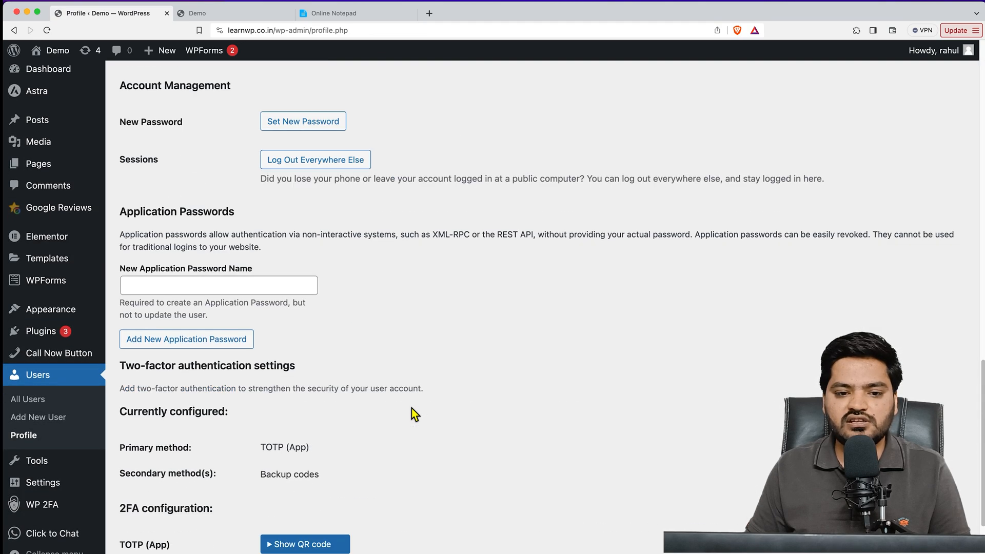
{"action": "scroll", "coordinate": [412, 407], "scroll_direction": "down", "scroll_amount": 3}
{"action": "left_click", "coordinate": [171, 513]}
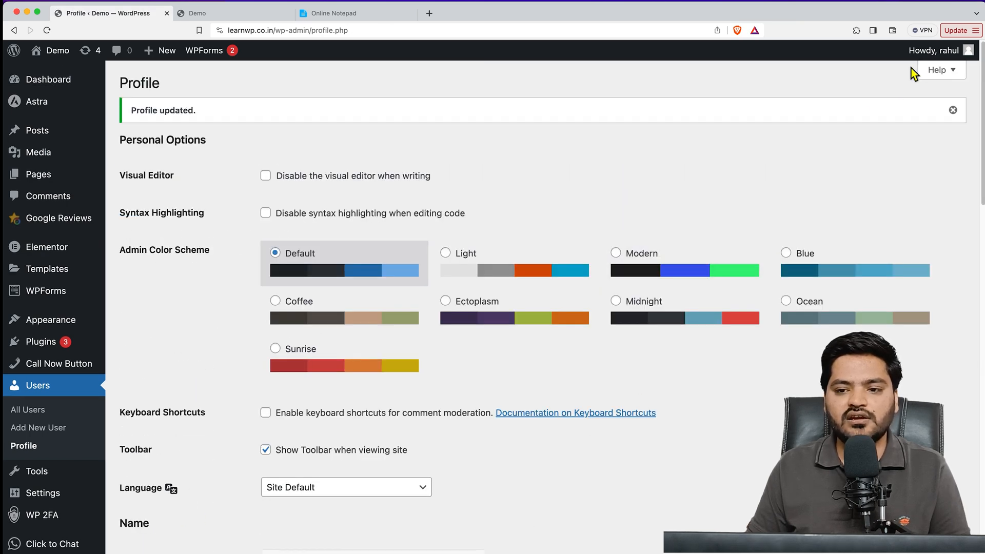
{"action": "mouse_move", "coordinate": [923, 64]}
{"action": "left_click", "coordinate": [895, 126]}
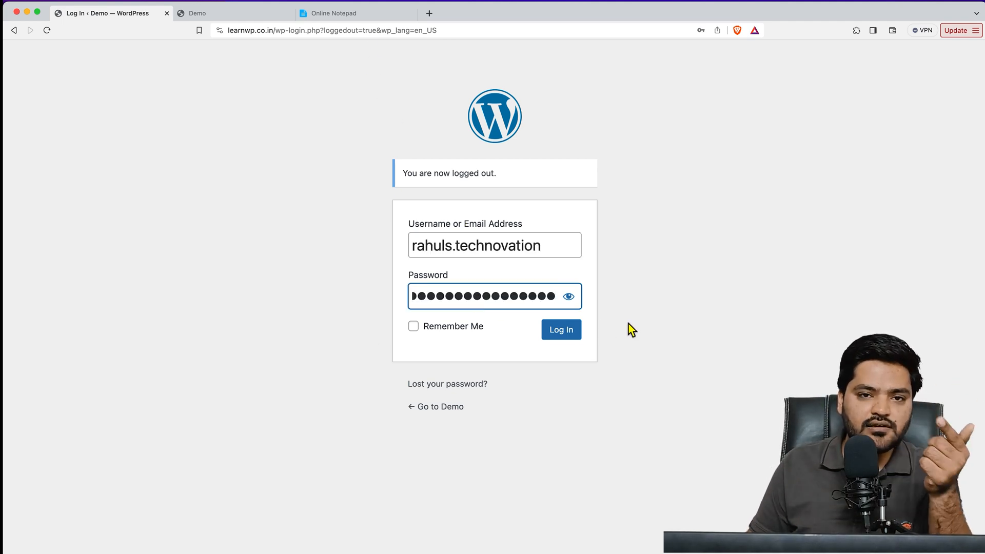
Step: Log in with the saved username and password, then pass the 2FA check with the app's current code
{"action": "left_click", "coordinate": [571, 337]}
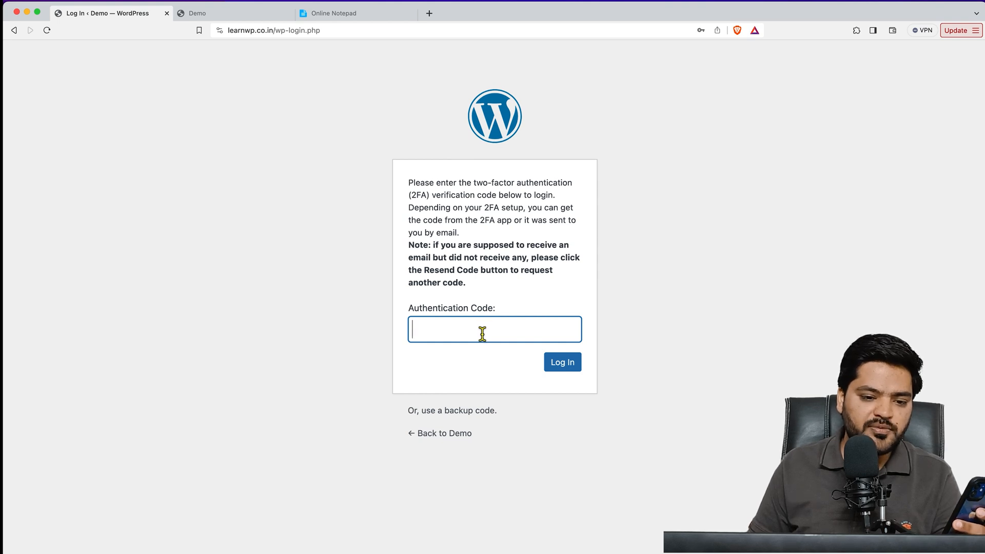
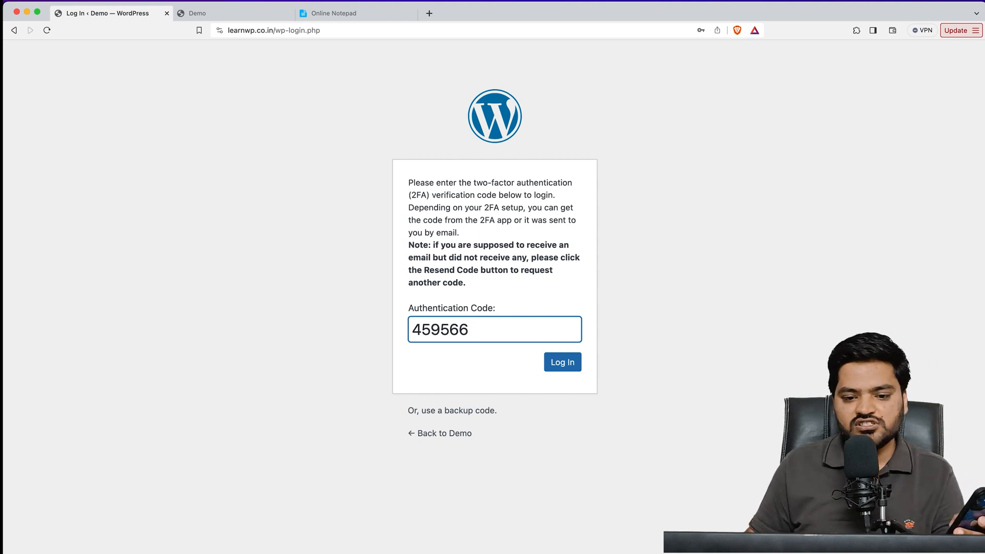
{"action": "left_click", "coordinate": [569, 365]}
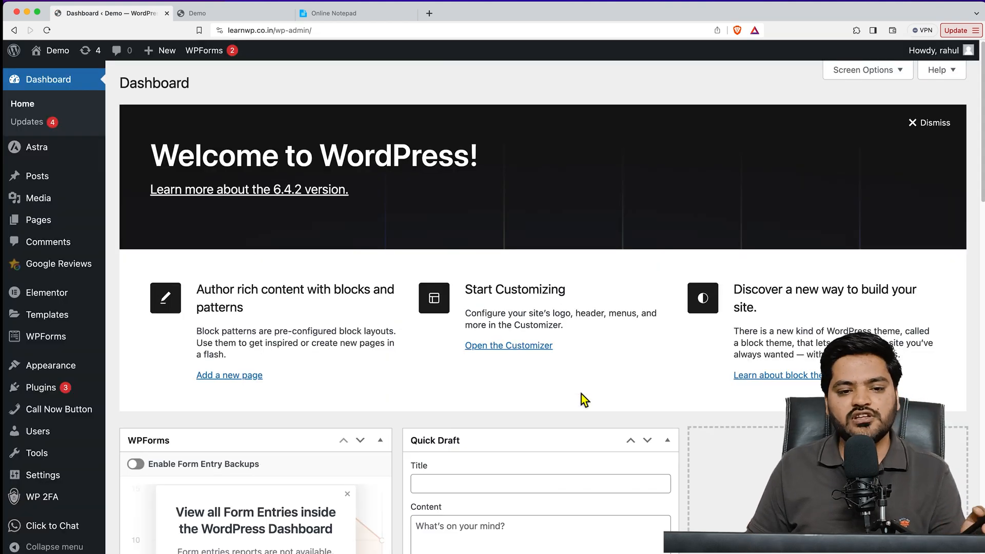